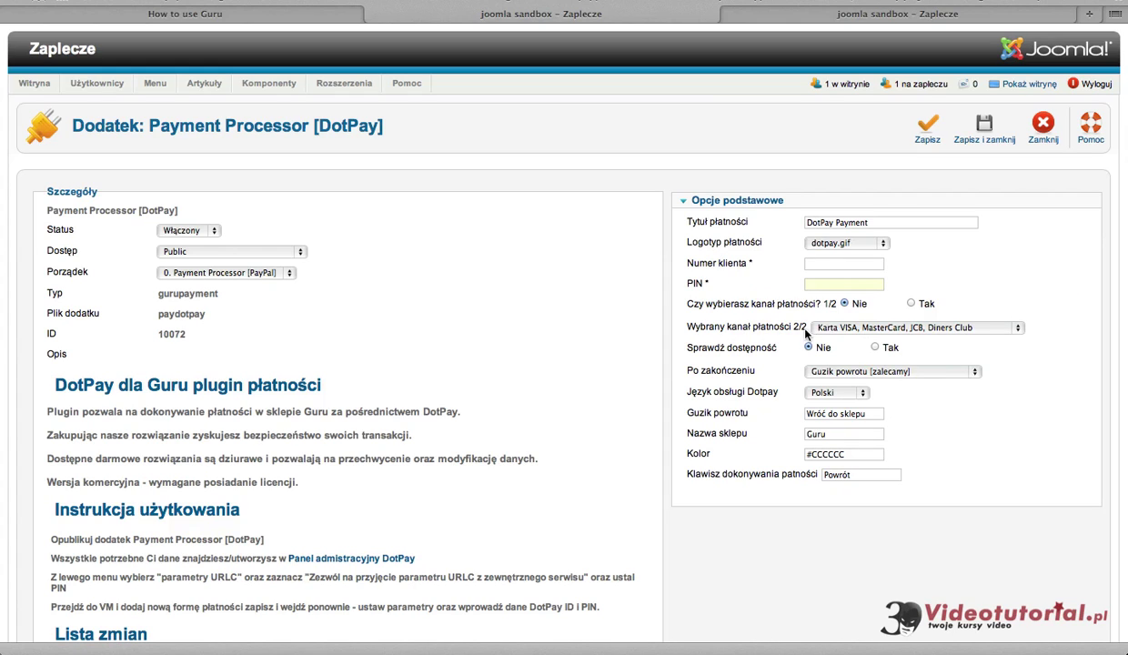
# - Examine the payment channel choices and the DotPay service language choices in the plugin's basic options
pyautogui.click(912, 304)
pyautogui.click(883, 327)
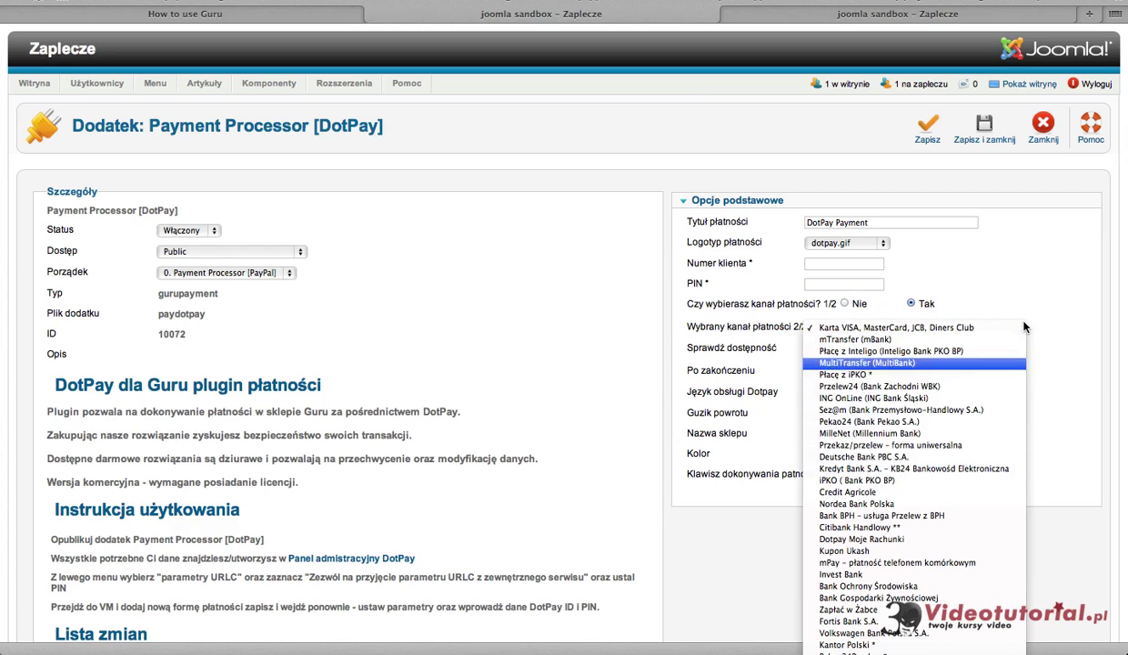
pyautogui.click(844, 304)
pyautogui.click(844, 303)
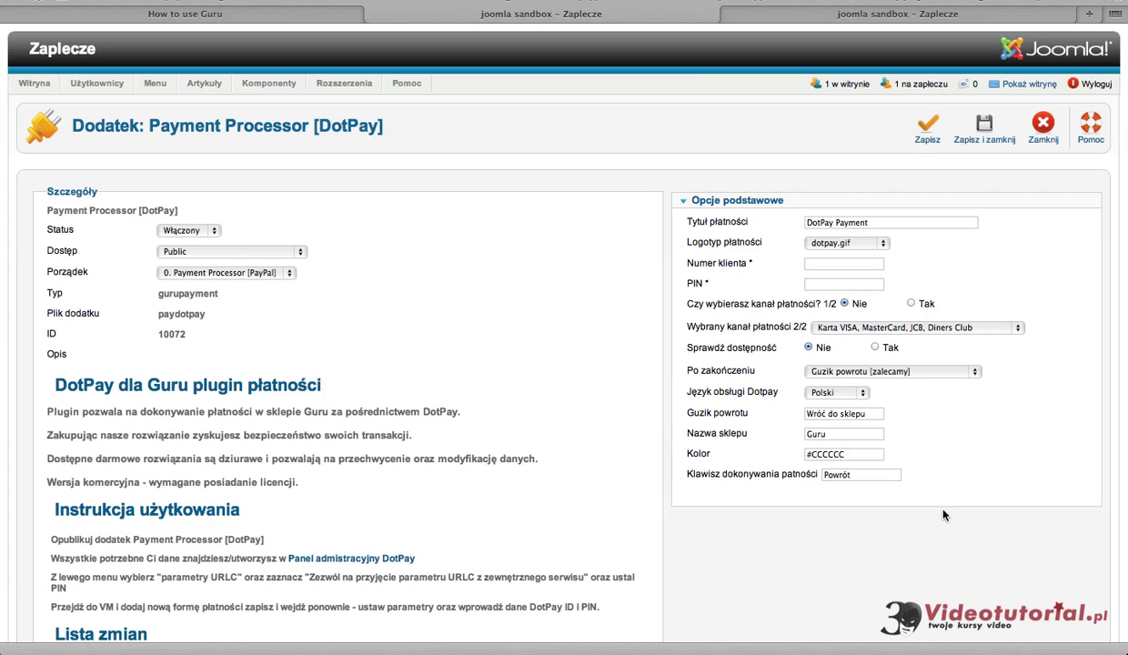
pyautogui.click(842, 391)
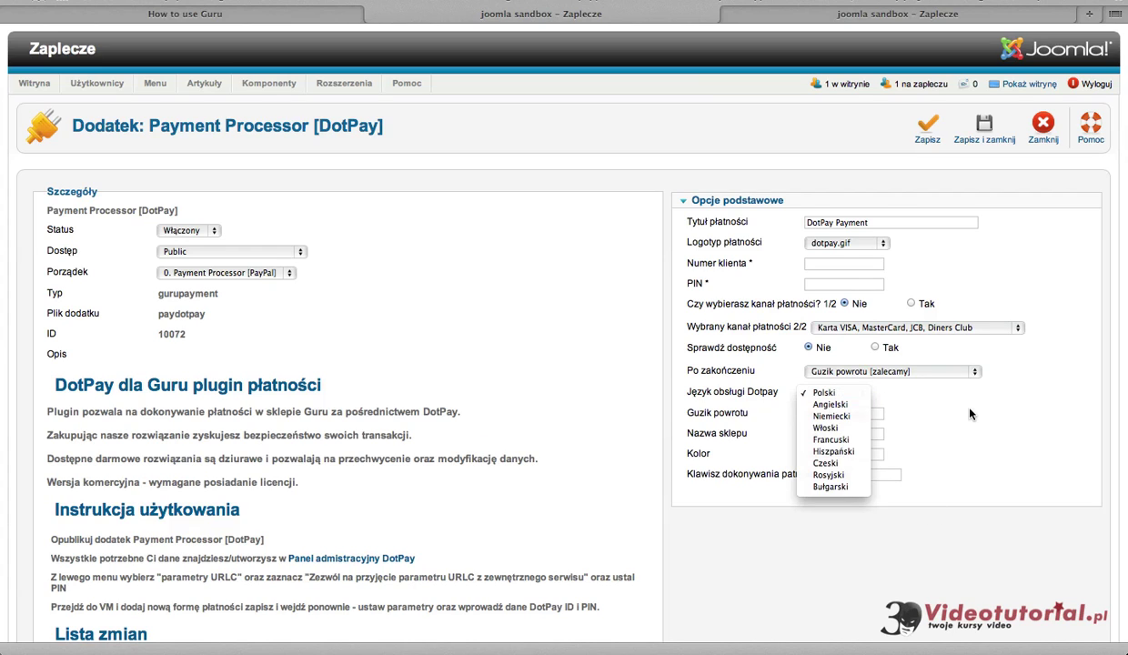
pyautogui.click(970, 415)
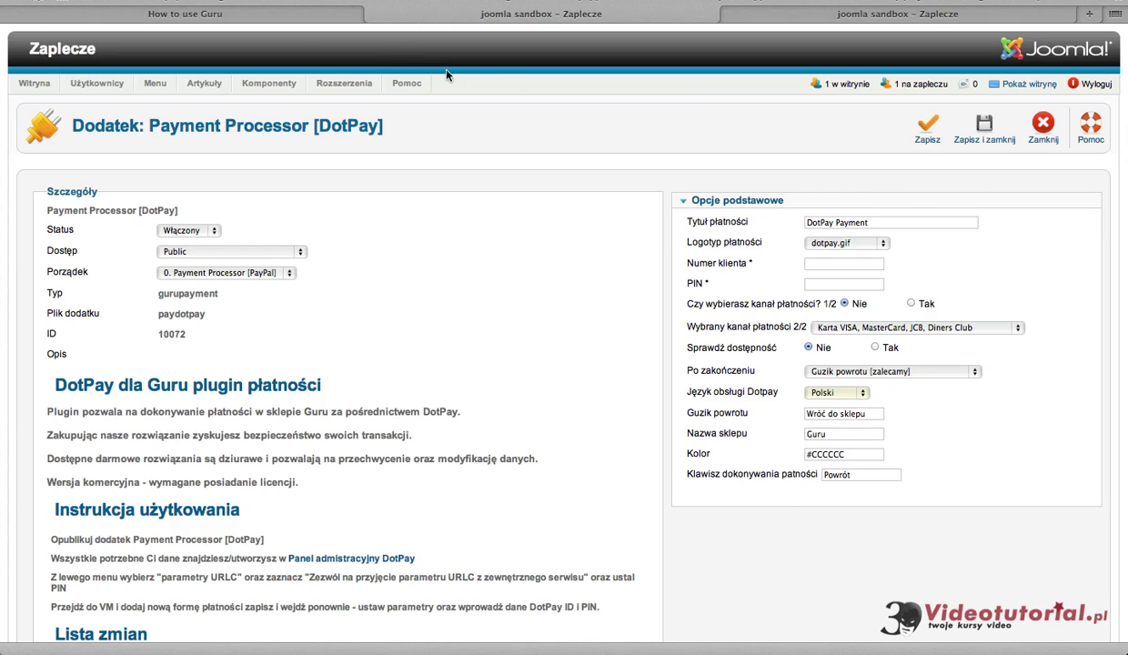
# - Buy the How to use Guru course on the shop site with the 1 hour plan and check out using DotPay Payment
pyautogui.click(253, 15)
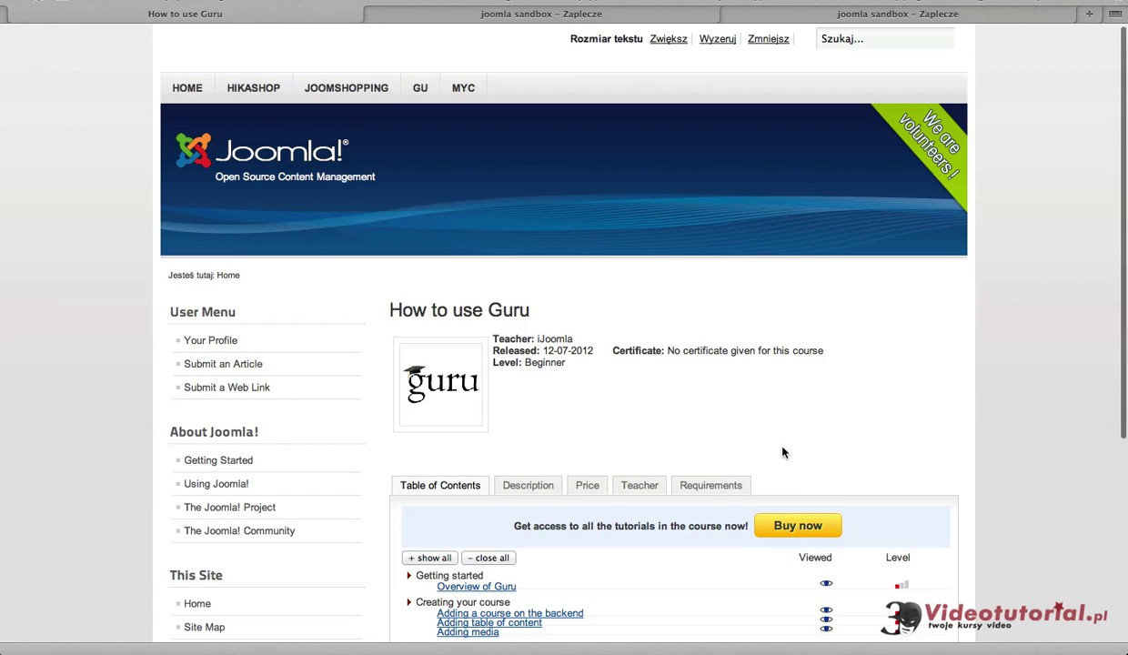
pyautogui.scroll(-5, 782, 453)
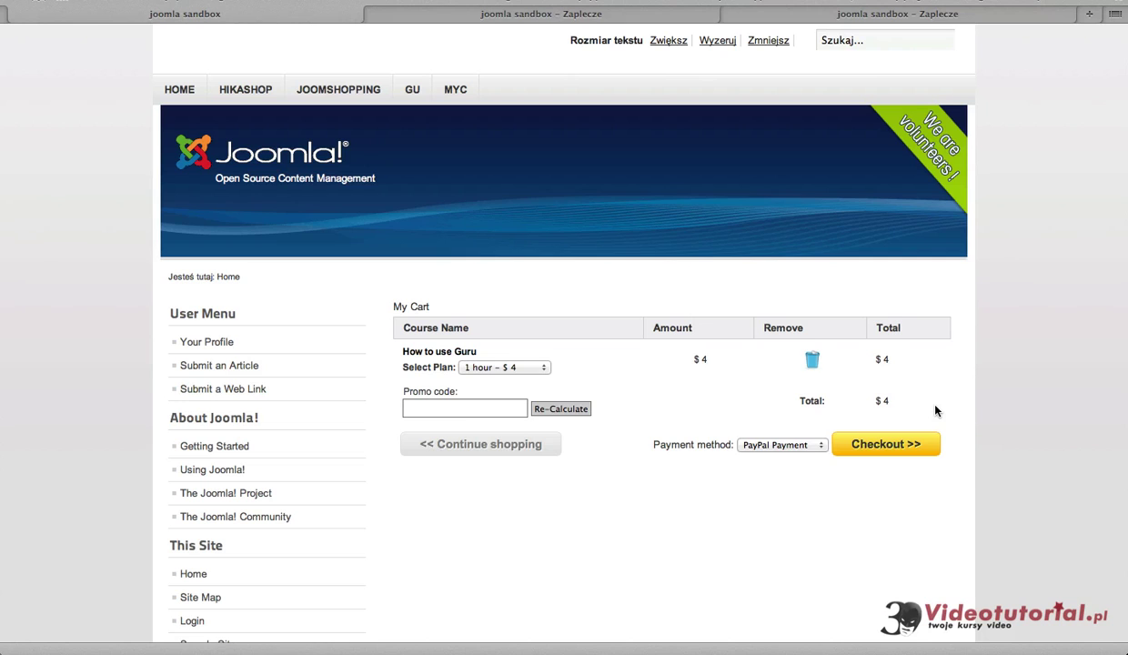
pyautogui.click(482, 366)
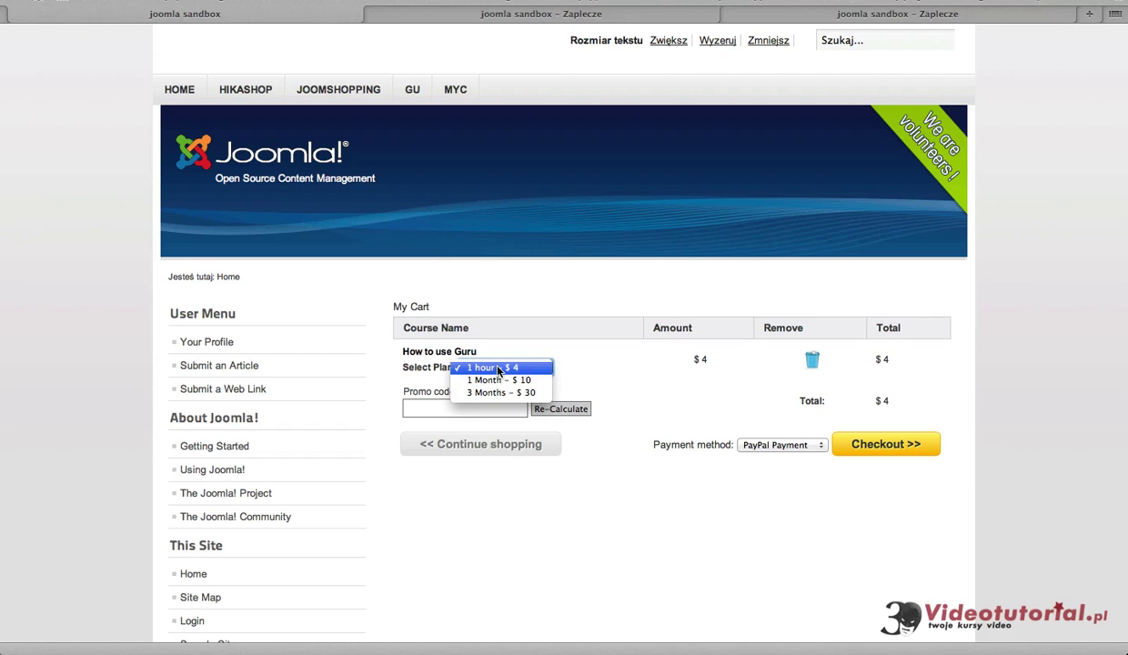
pyautogui.click(611, 373)
pyautogui.click(782, 445)
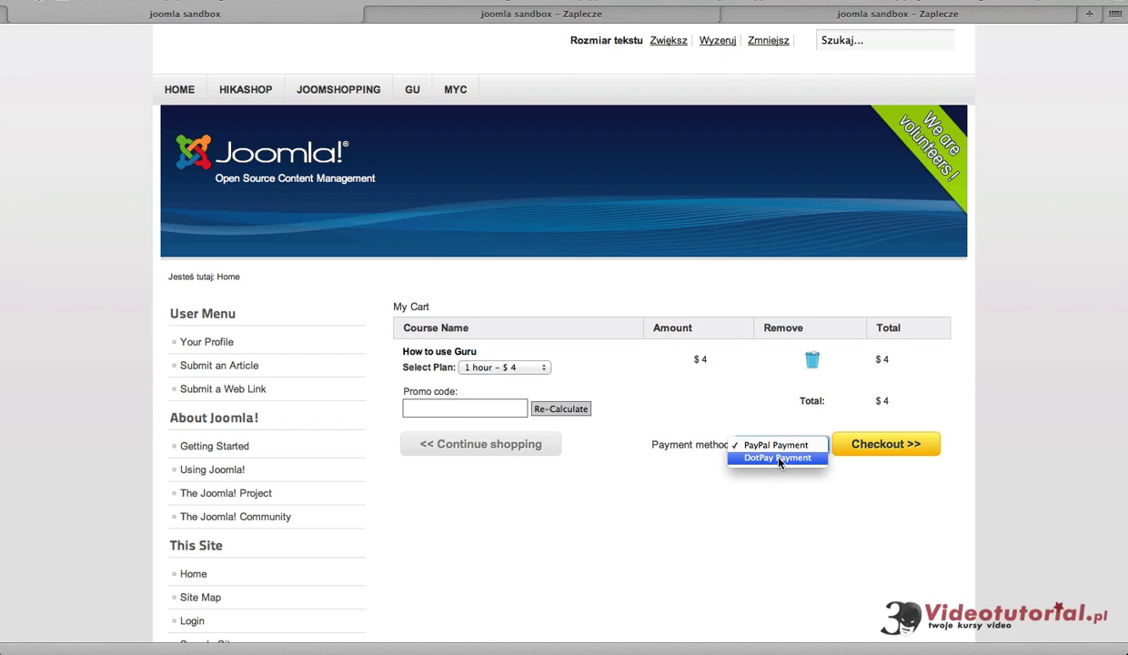
pyautogui.press('Return')
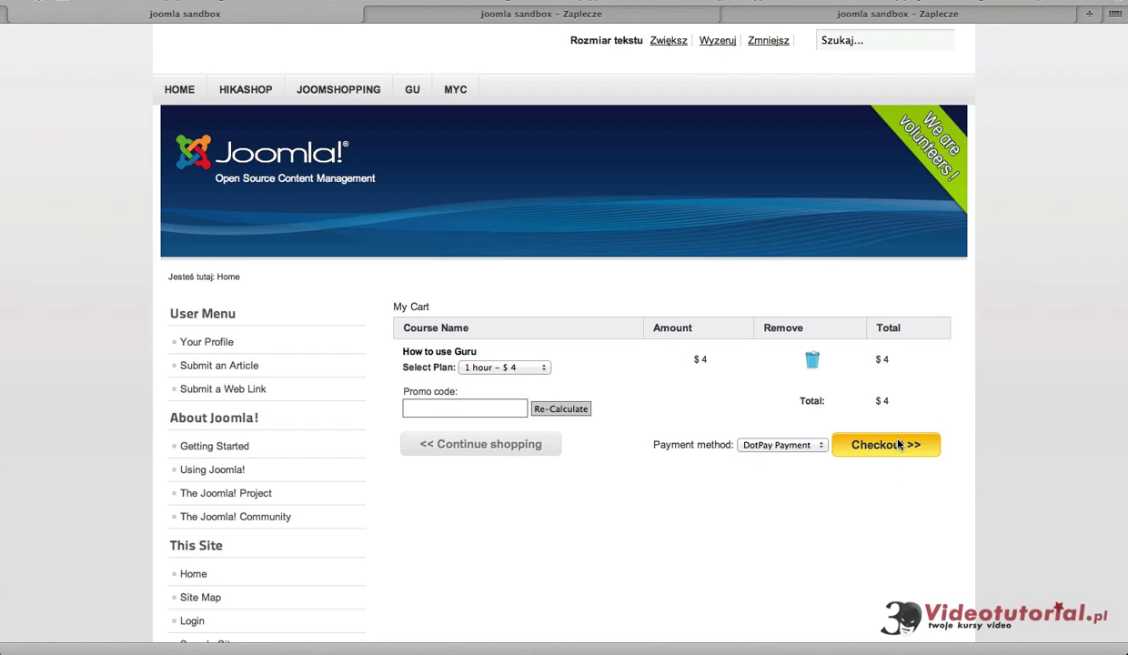
pyautogui.click(885, 453)
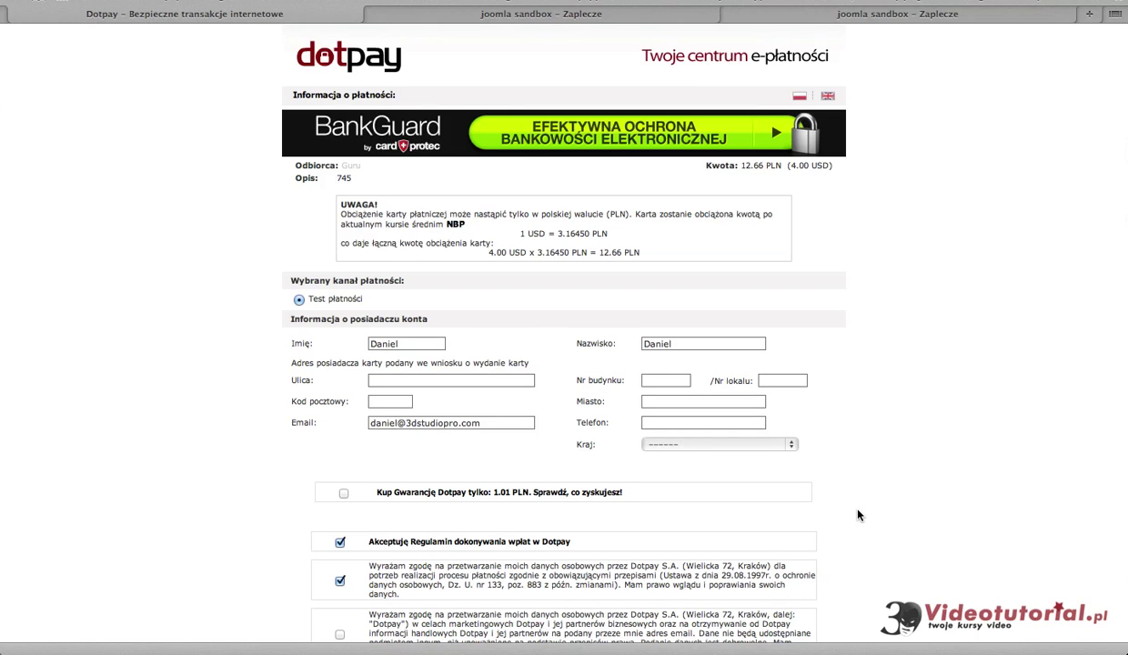
# - Review the Dotpay payment form with the prefilled account holder data and submit the test payment
pyautogui.scroll(-3, 887, 448)
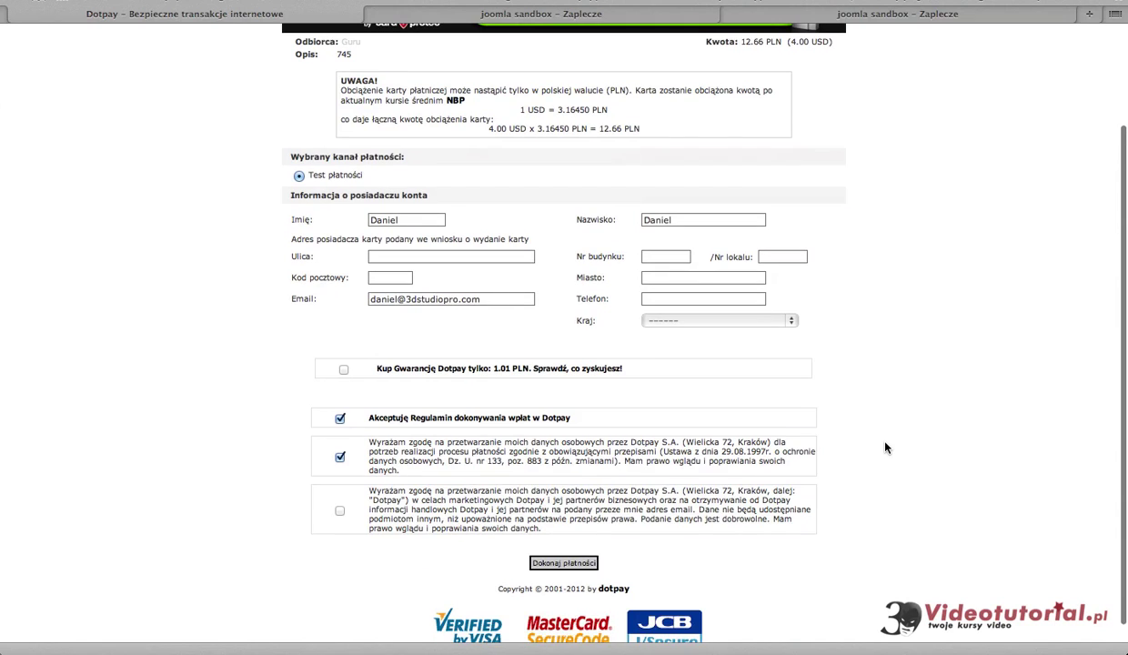
pyautogui.scroll(3, 886, 447)
pyautogui.scroll(-3, 886, 447)
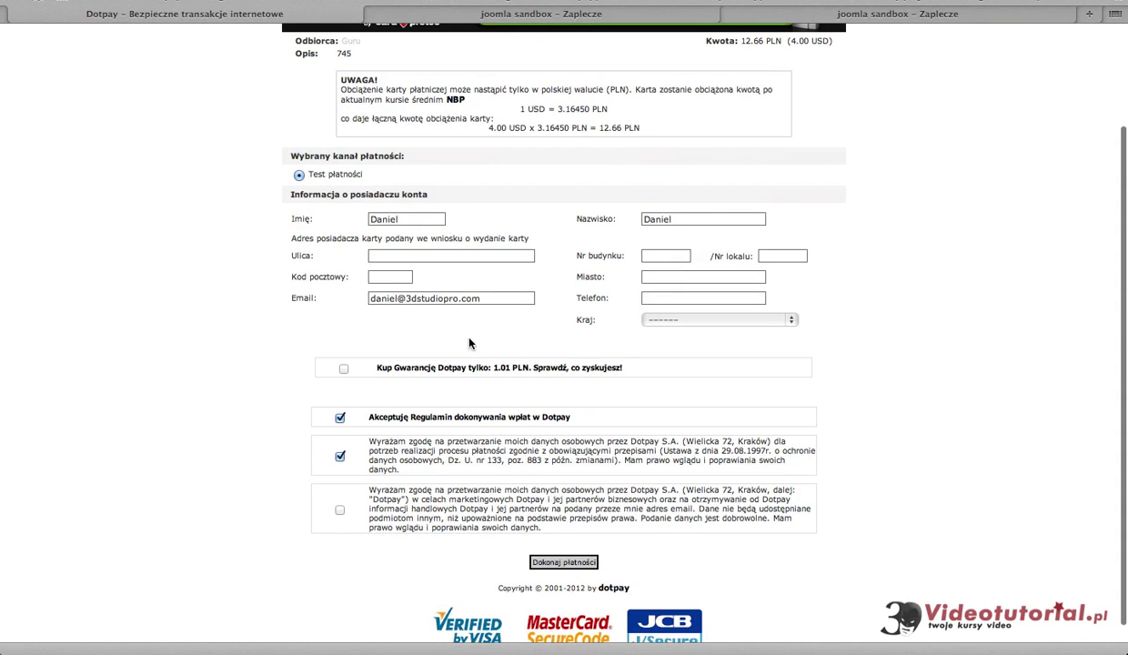
pyautogui.click(380, 299)
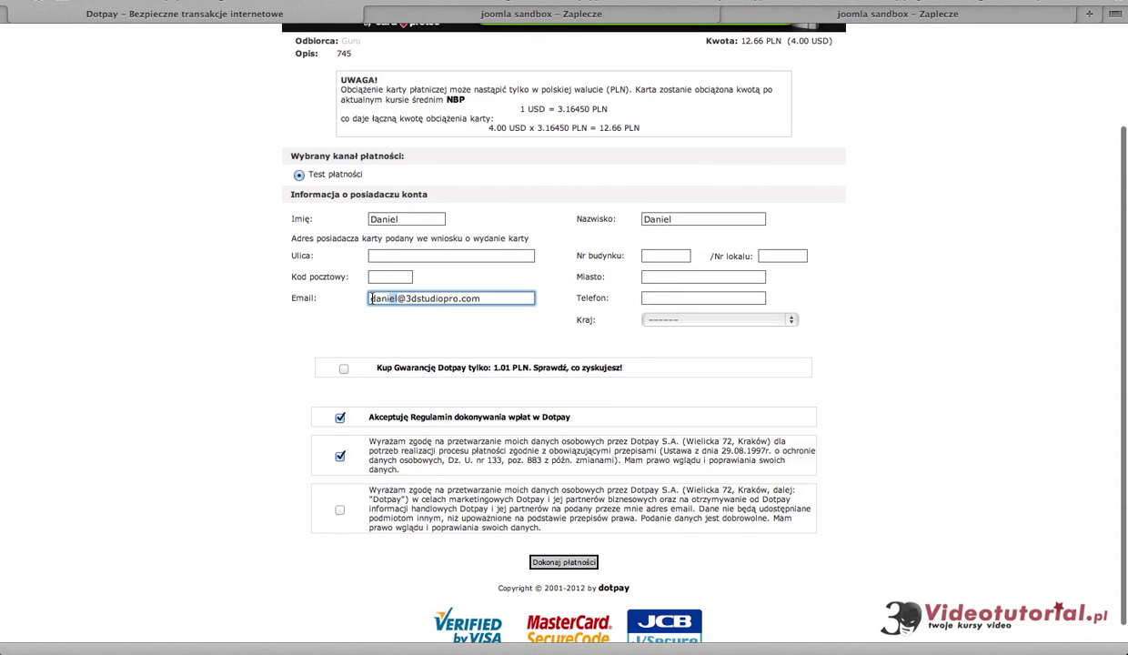
pyautogui.click(643, 556)
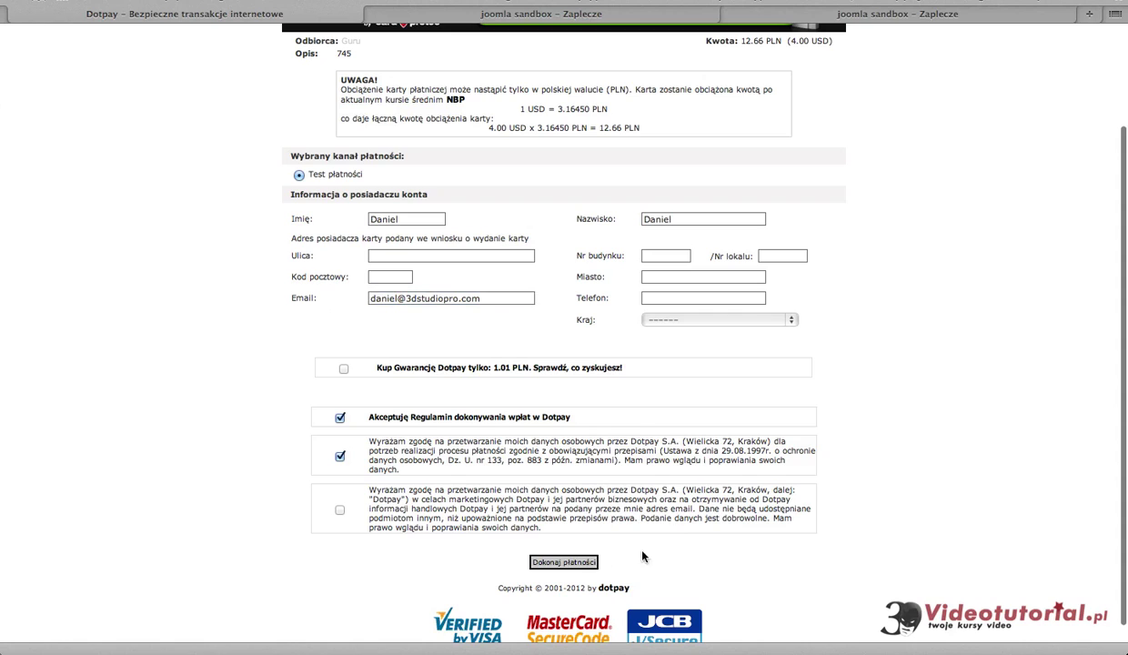
pyautogui.click(564, 562)
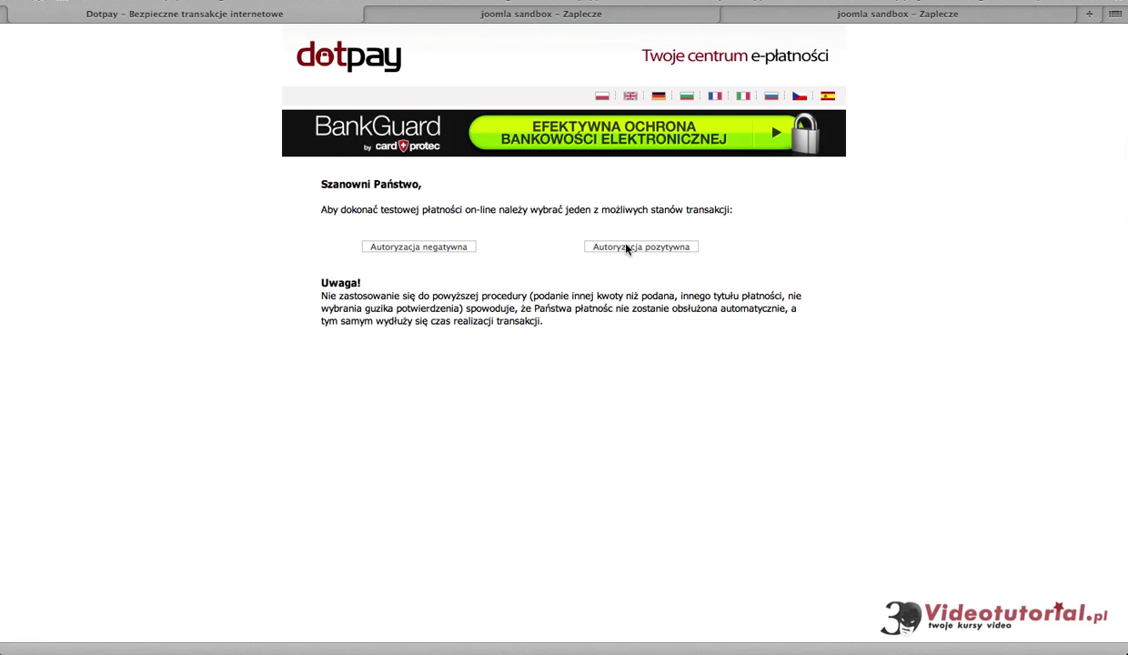
# - Reload the orders list in Guru's Orders Manager on the Joomla back end to check the new order
pyautogui.click(560, 14)
pyautogui.click(879, 18)
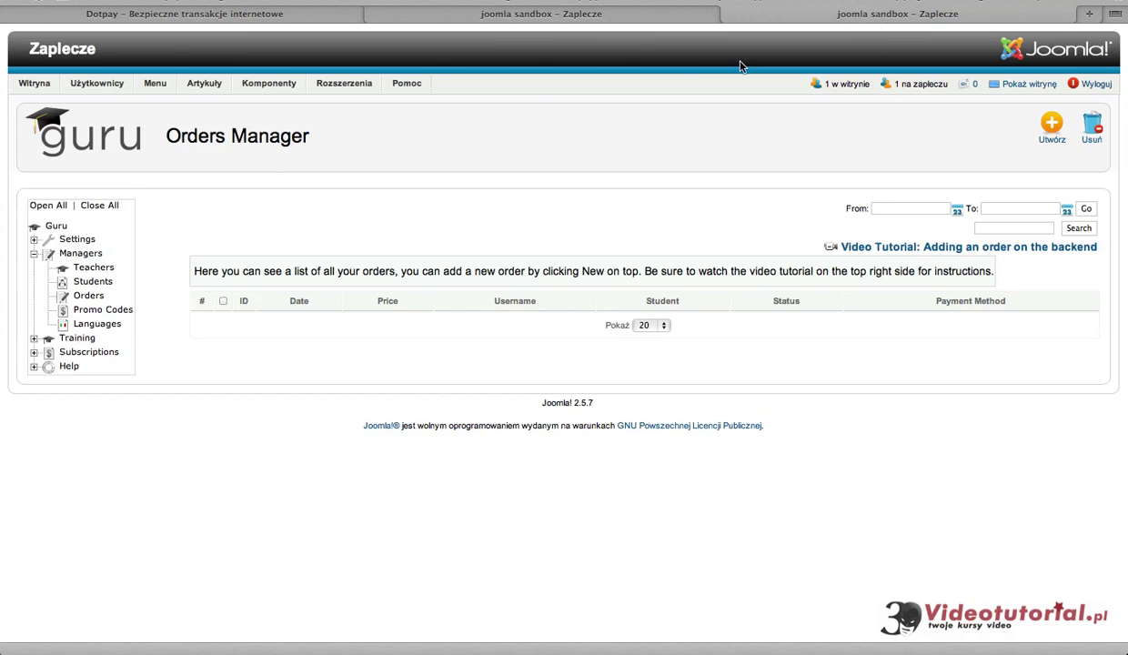
pyautogui.click(88, 297)
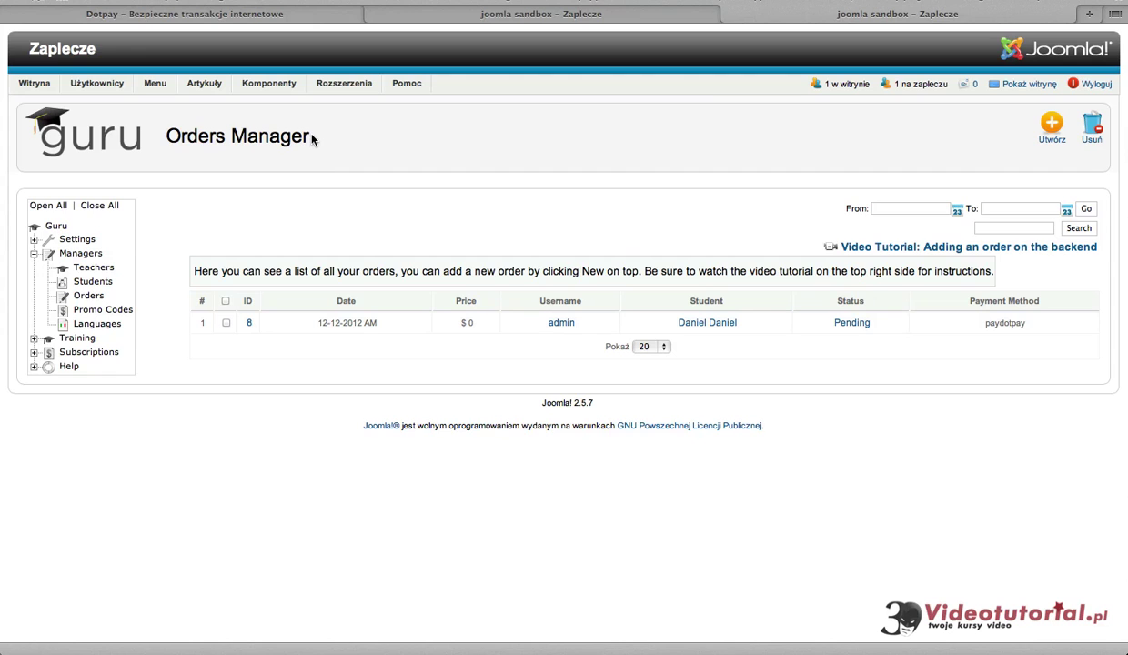
# - Authorize the Dotpay test payment positively and return to the shop, agreeing to send the non-secure form
pyautogui.click(320, 22)
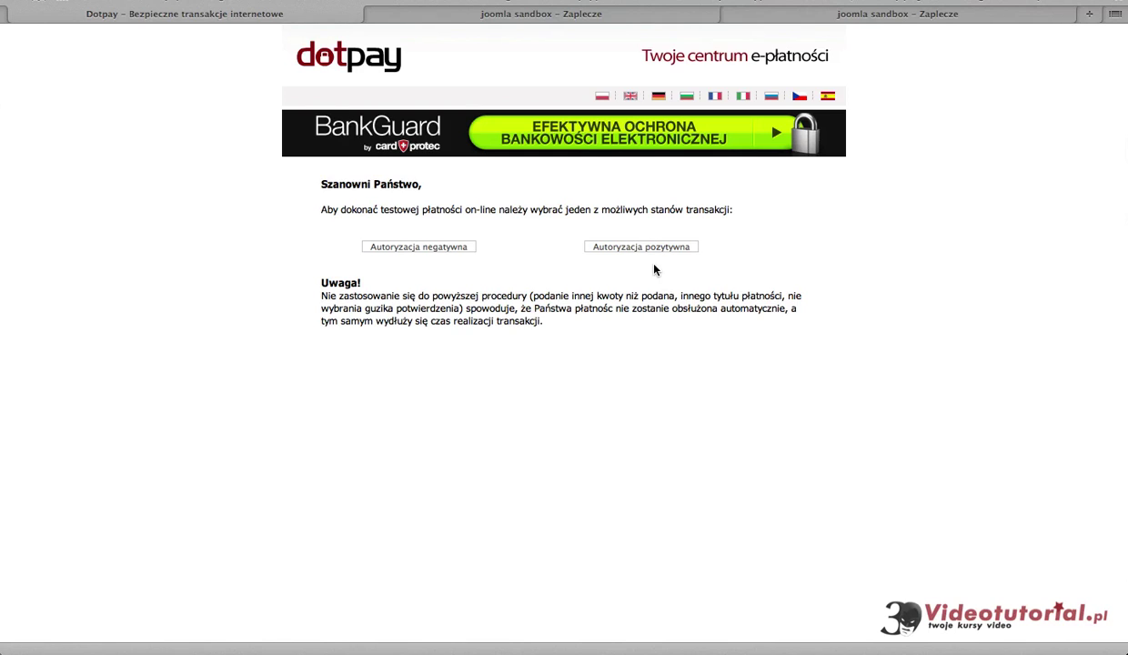
pyautogui.doubleClick(637, 246)
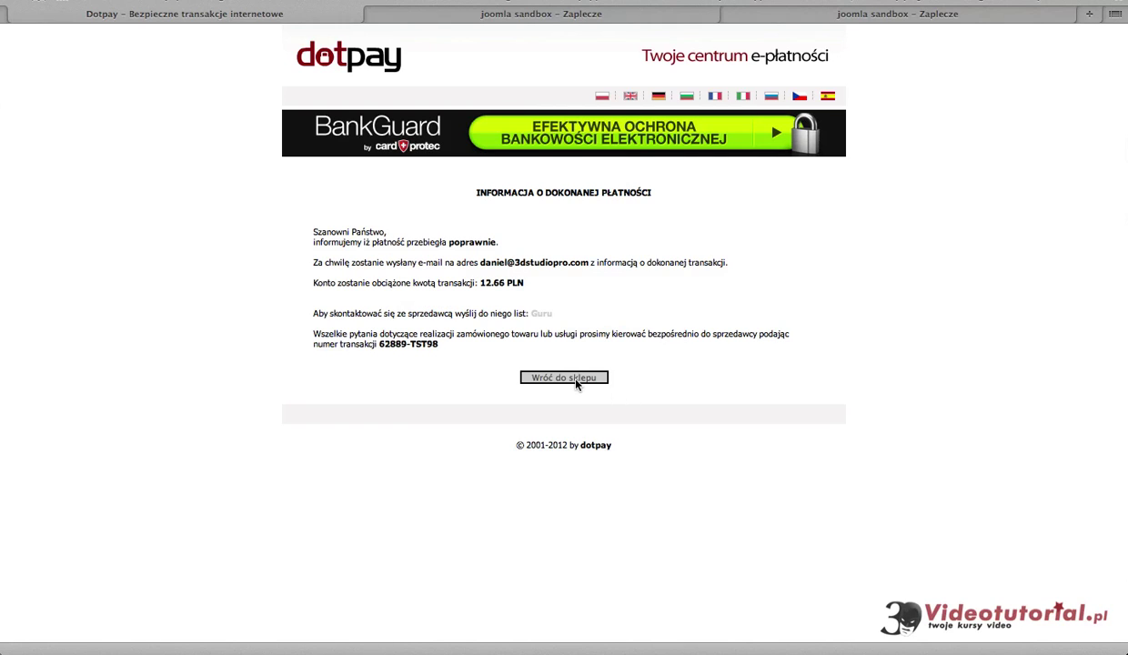
pyautogui.click(576, 381)
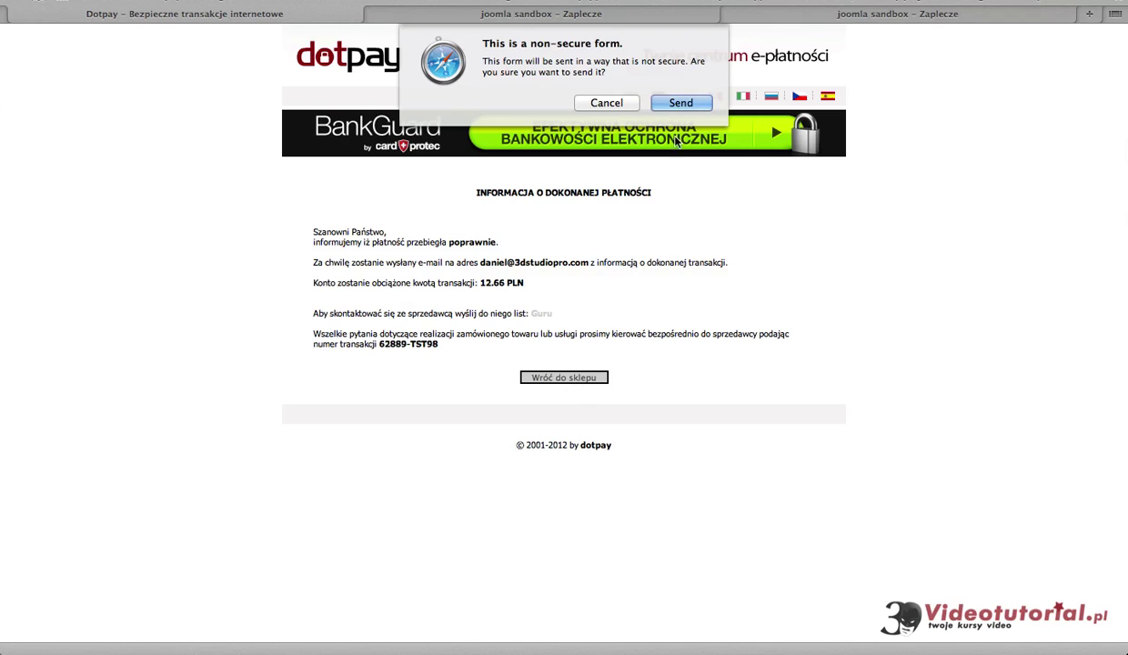
pyautogui.click(681, 103)
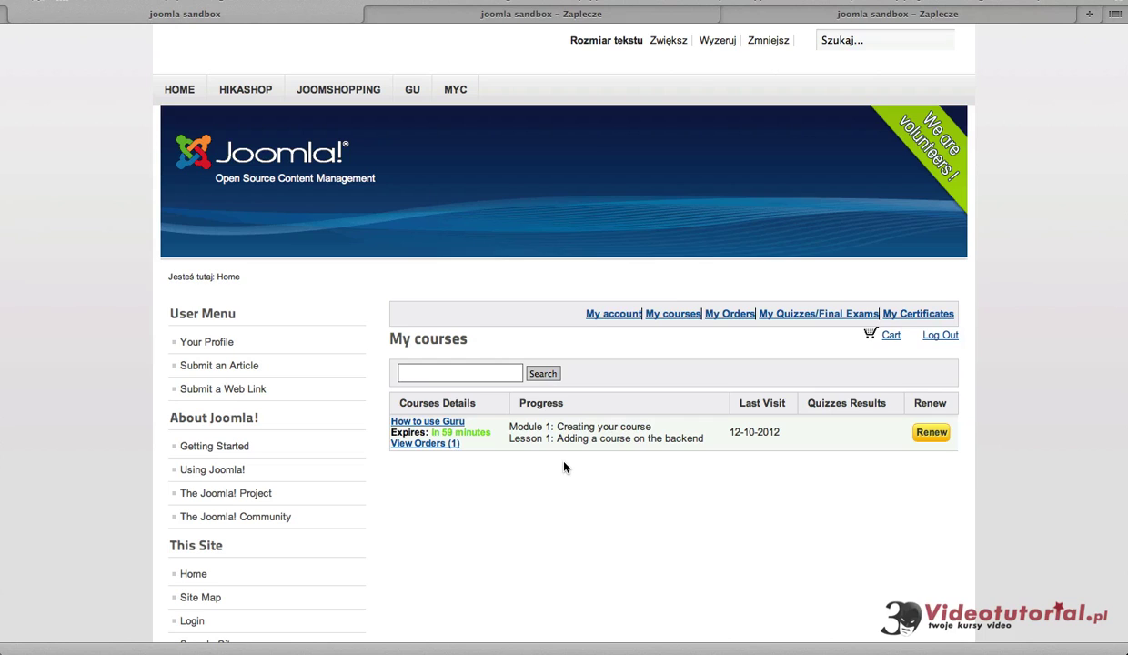
# - Renew the How to use Guru course with the 1 hour plan and check out using DotPay Payment
pyautogui.click(935, 438)
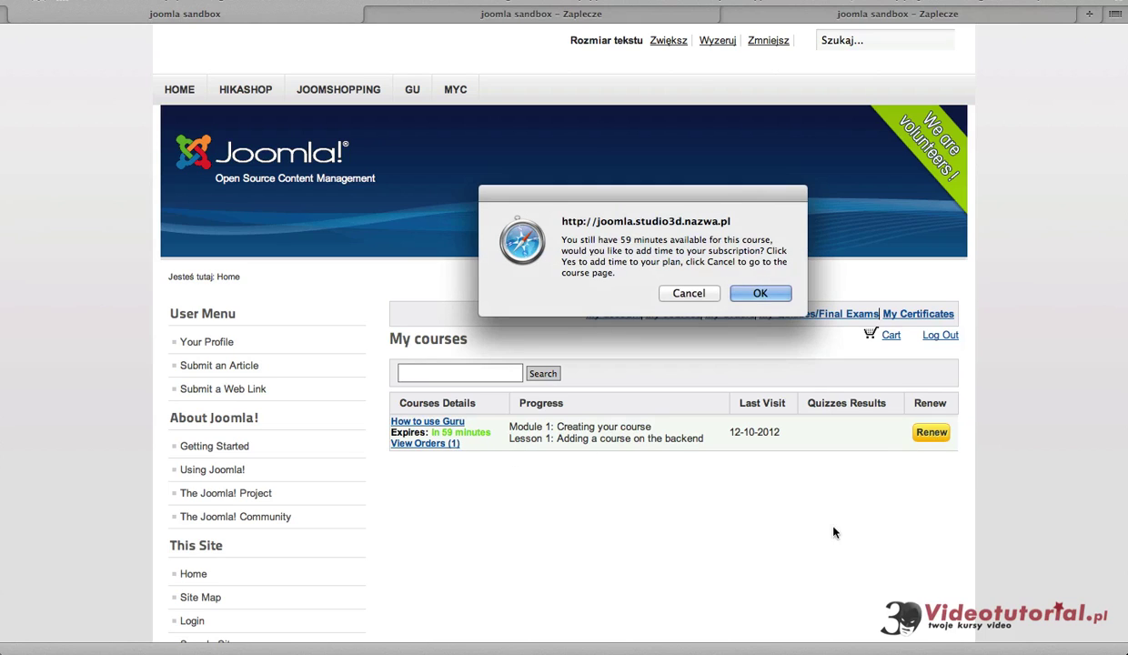
pyautogui.click(742, 284)
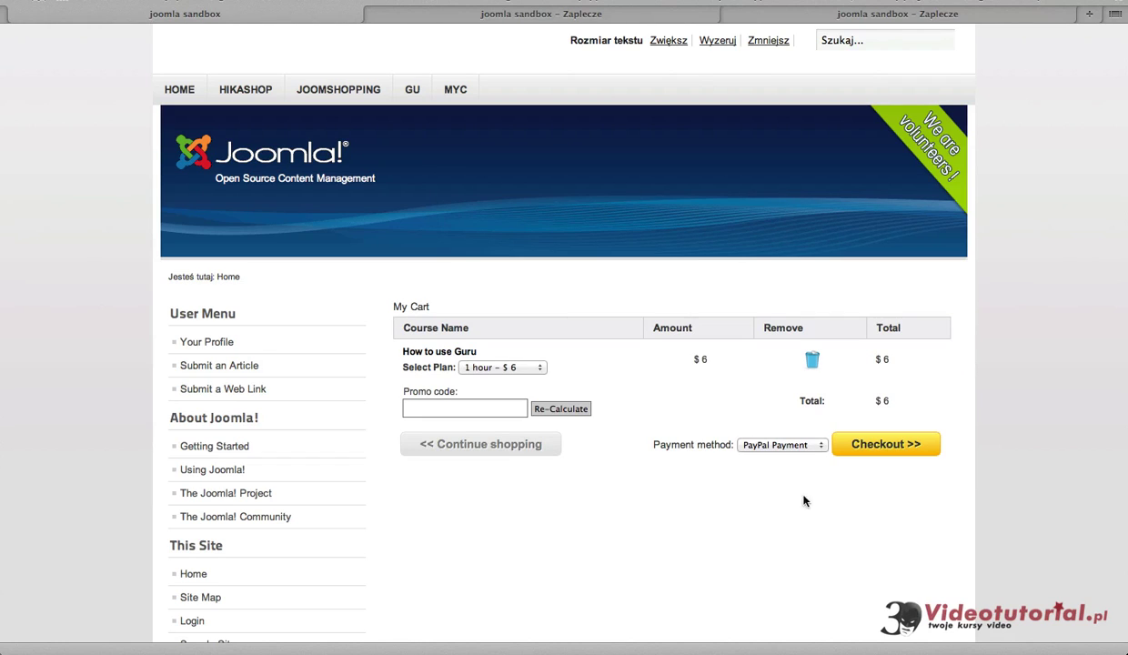
pyautogui.click(525, 369)
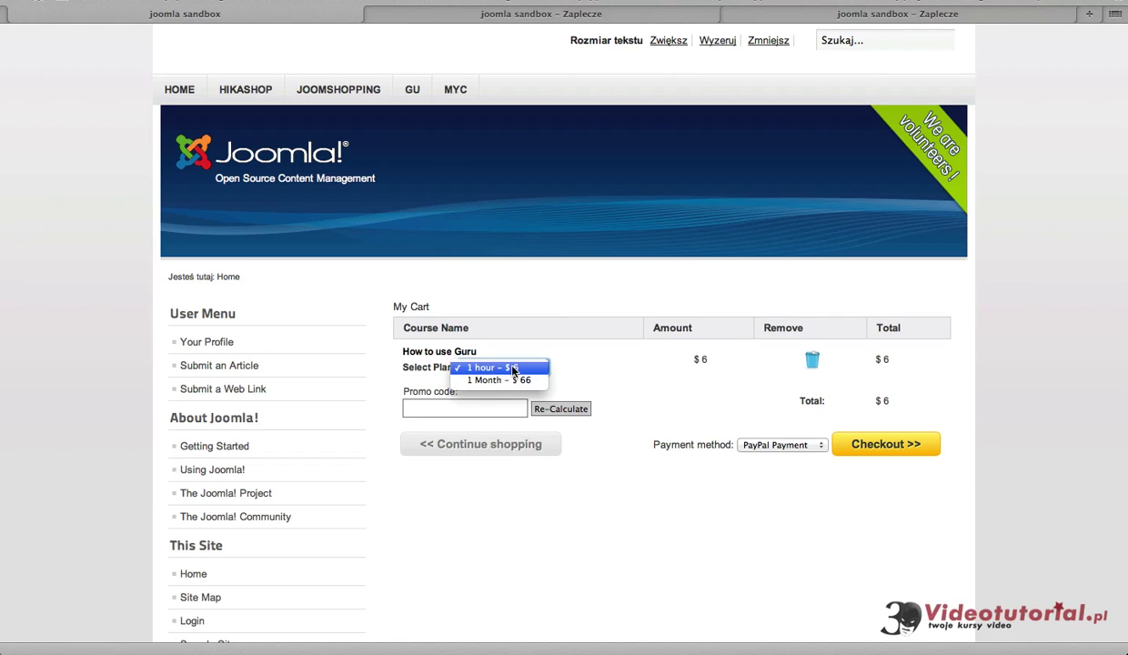
pyautogui.click(647, 532)
pyautogui.click(748, 445)
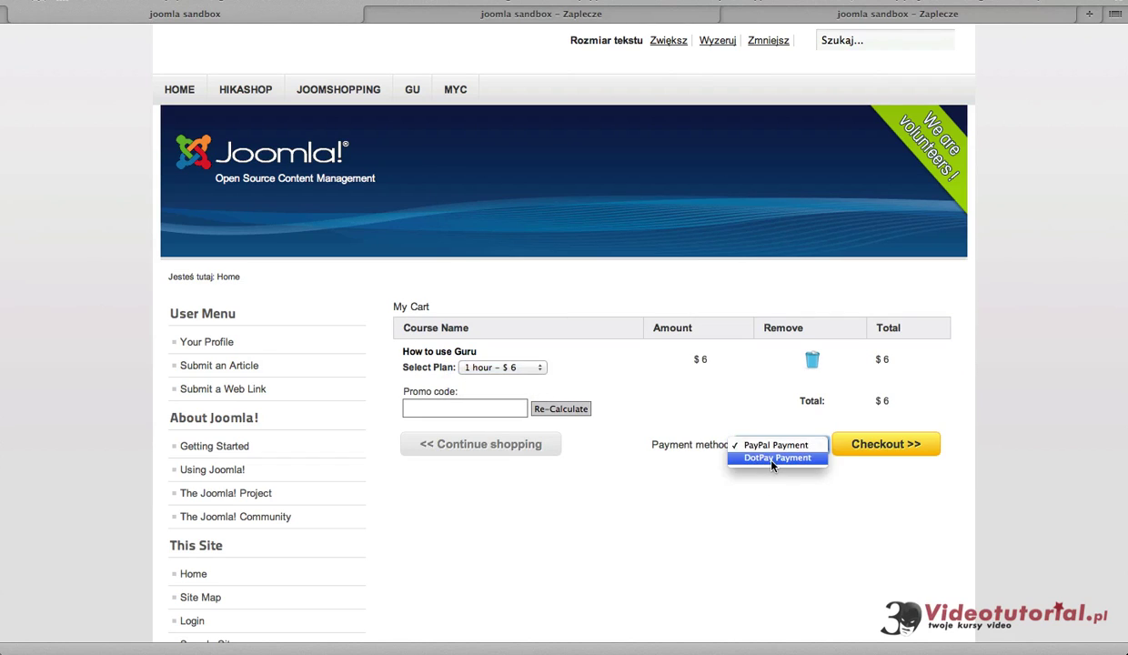
pyautogui.click(752, 458)
pyautogui.click(870, 453)
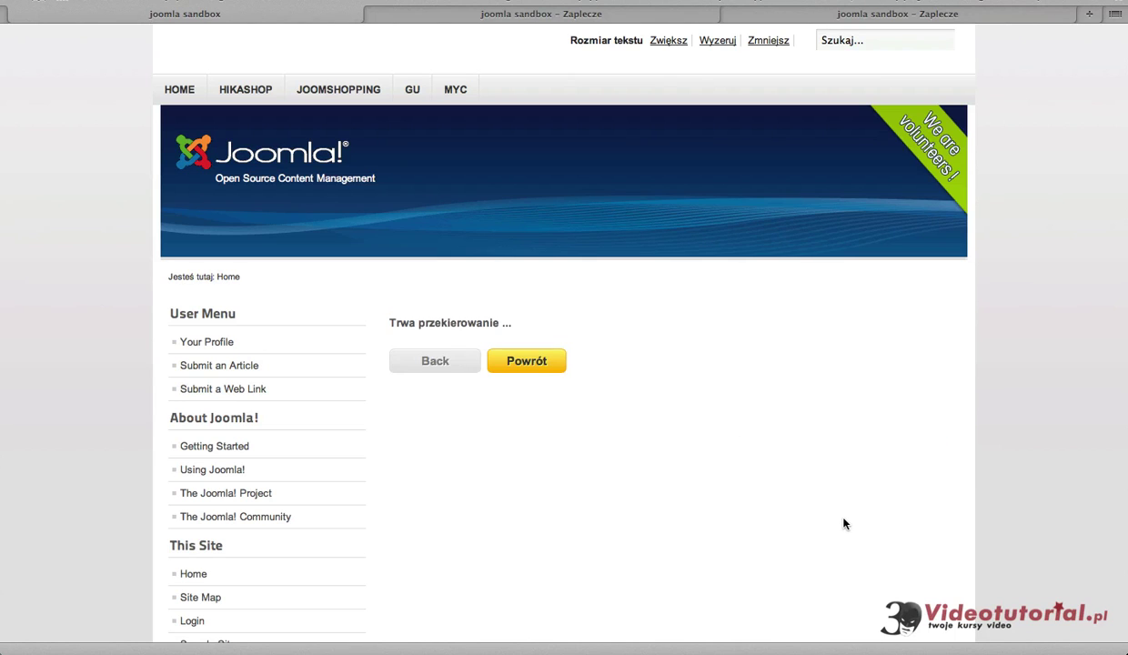
# - Complete the renewal's Dotpay test payment with positive authorization and check the course's expiry time back in My courses
pyautogui.scroll(-3, 883, 541)
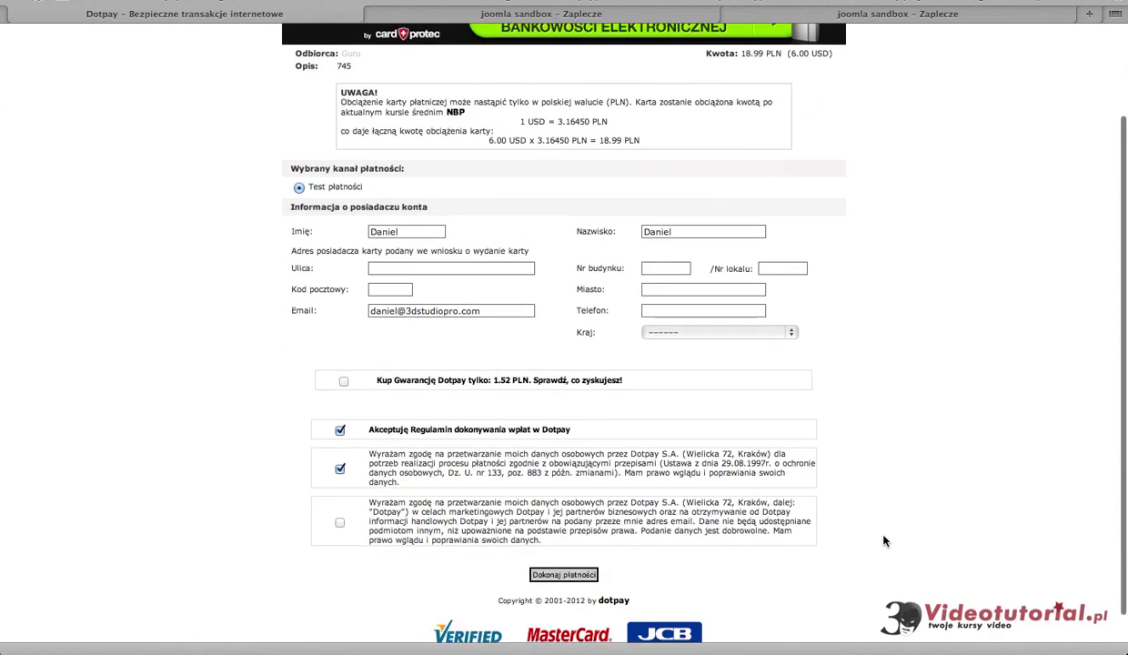
pyautogui.click(552, 543)
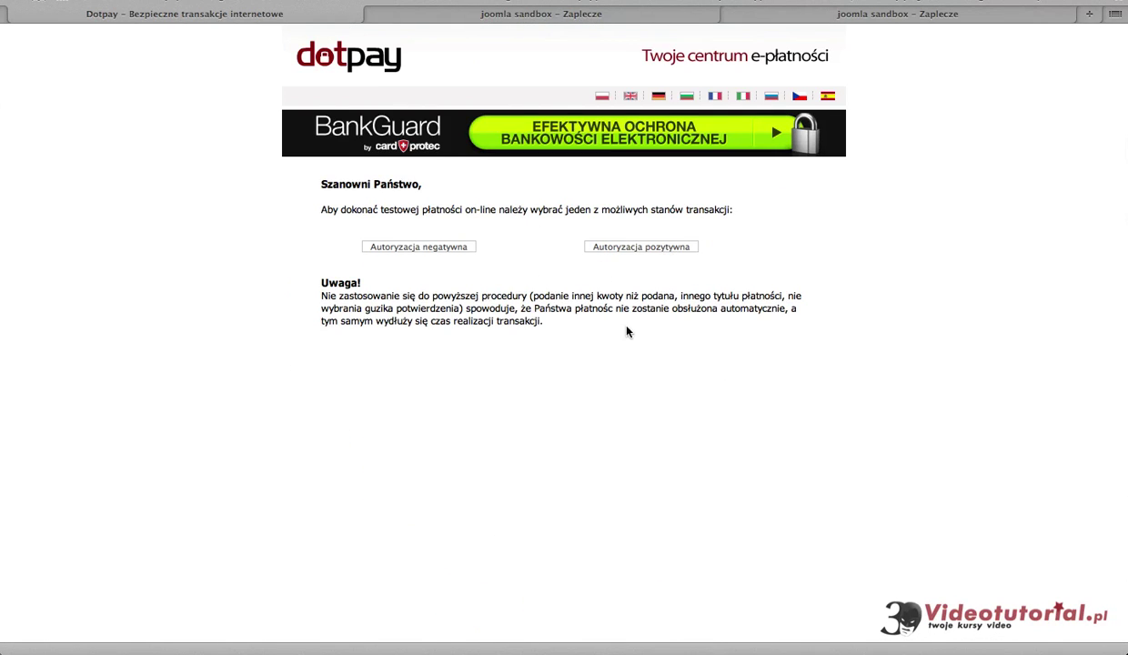
pyautogui.click(562, 376)
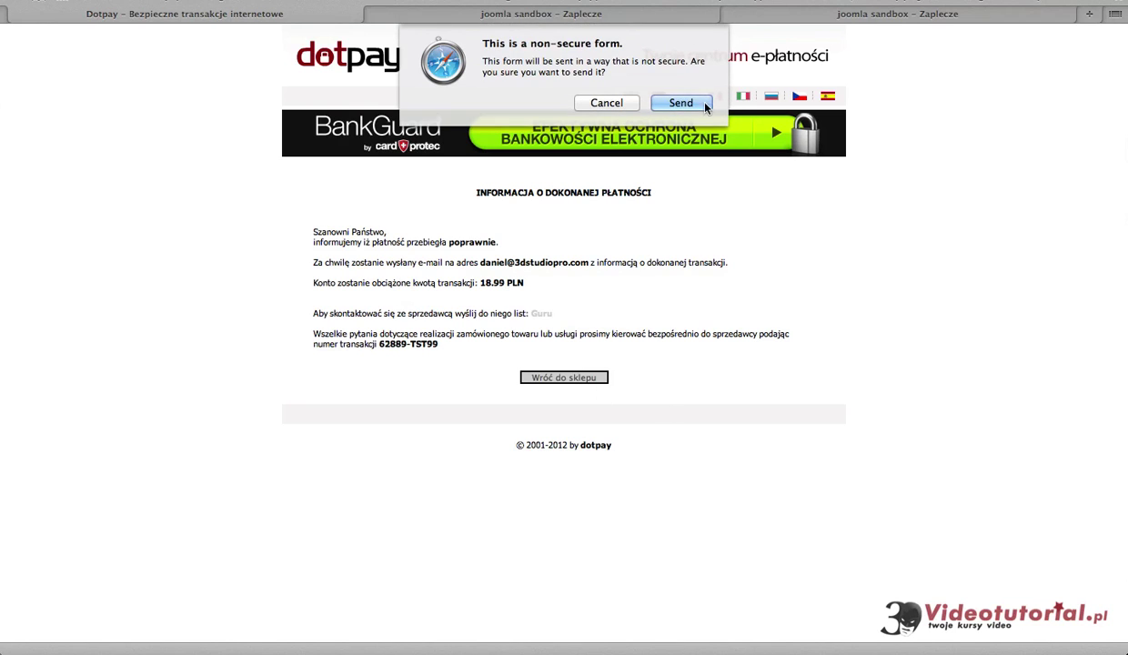
pyautogui.click(681, 102)
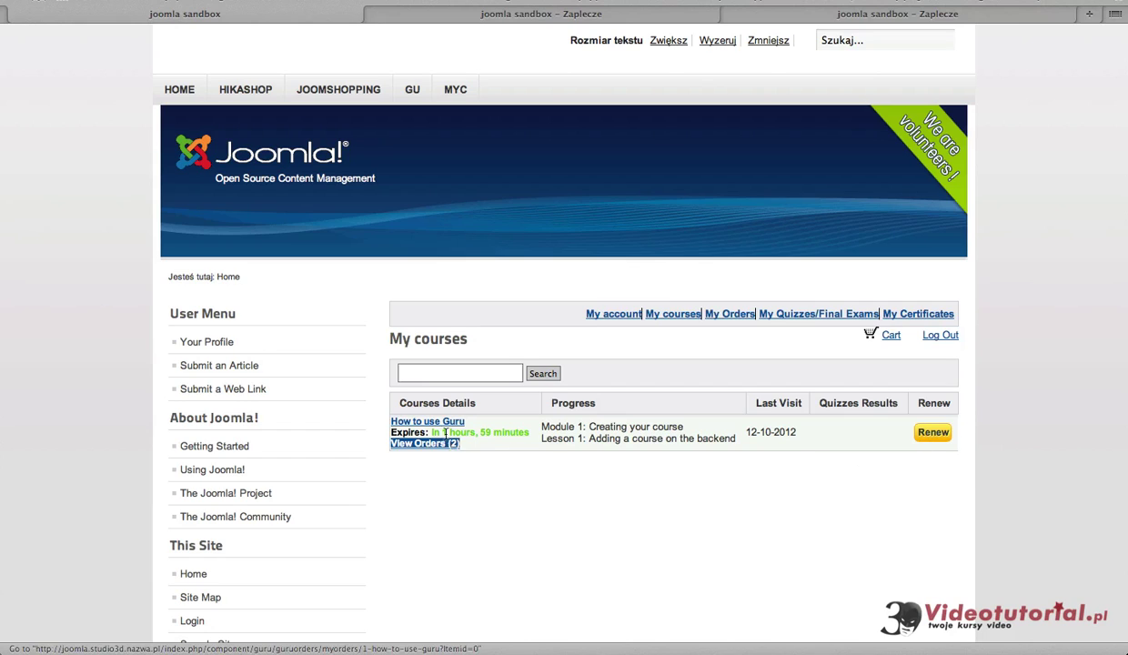
pyautogui.moveTo(531, 434); pyautogui.dragTo(428, 433)
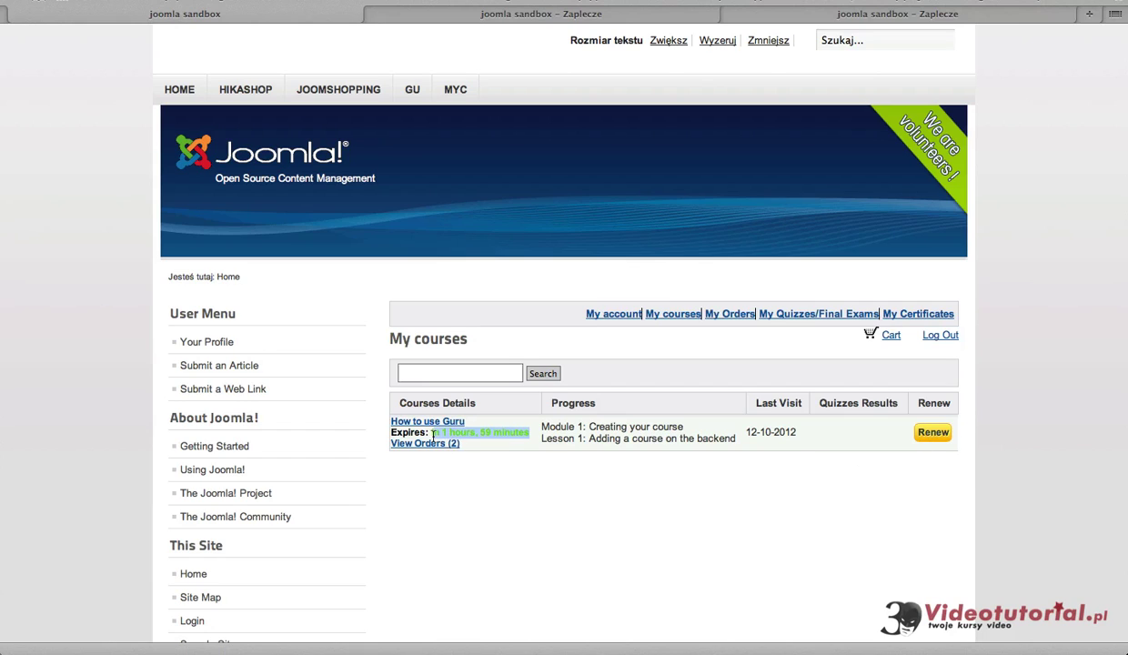
pyautogui.click(573, 541)
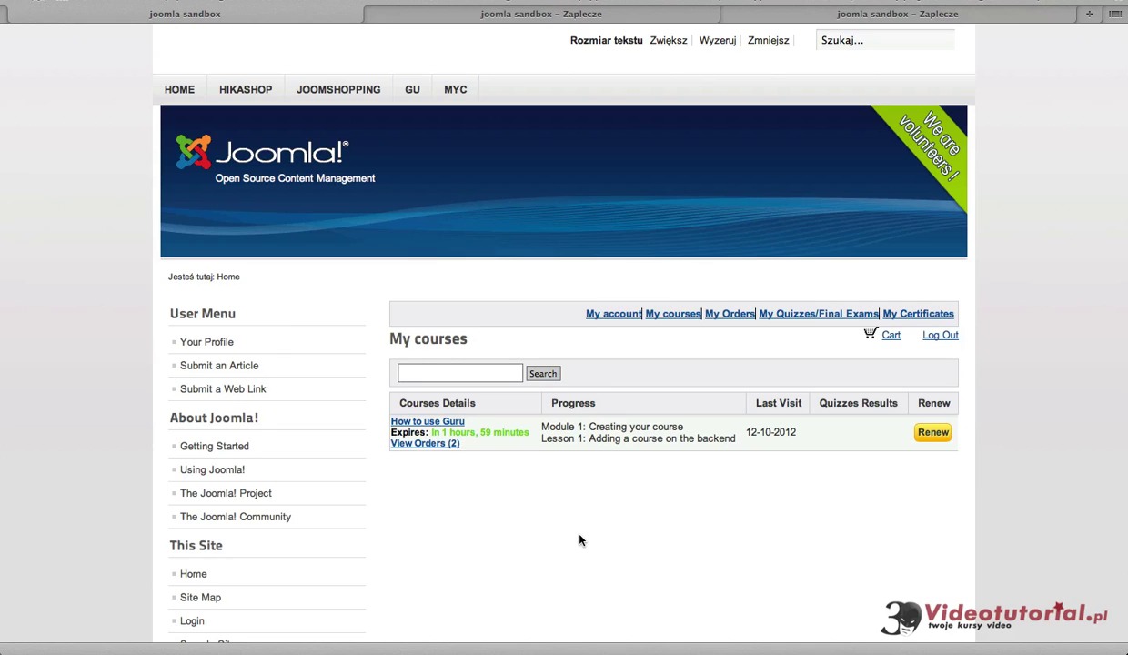